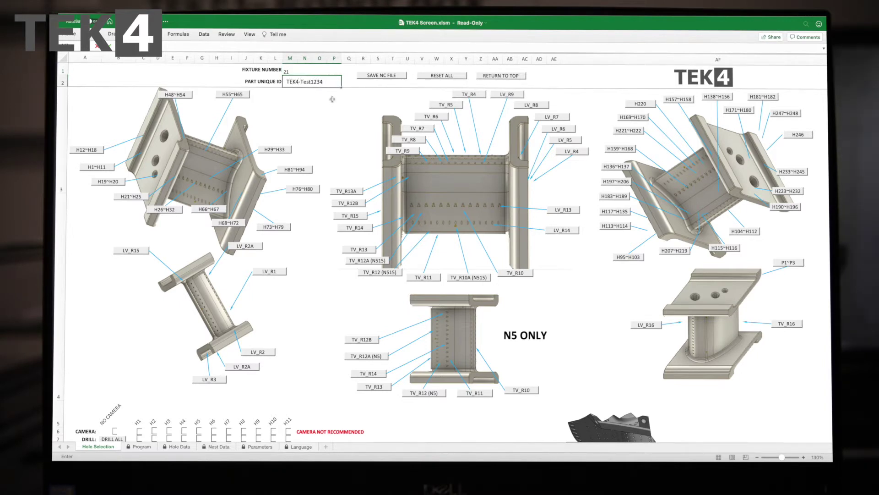
Jump to the TV_R6 and TV_R7 hole sections of the selection sheet.
left_click(436, 117)
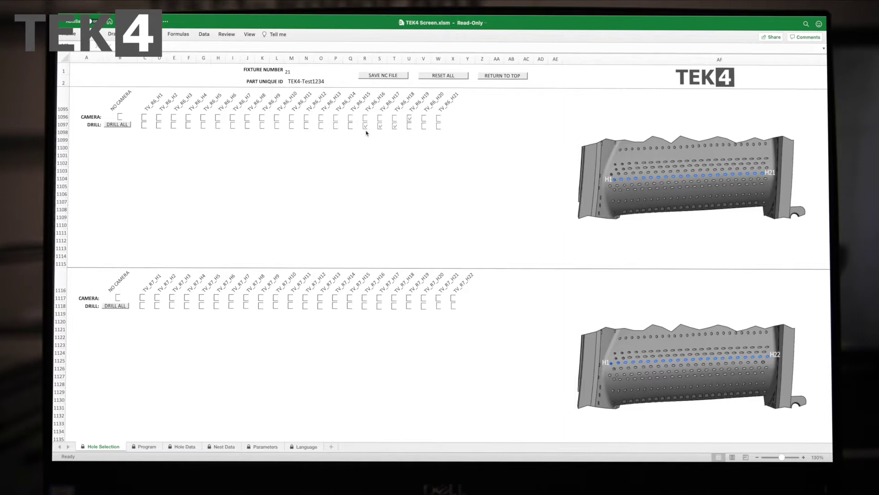
scroll(366, 133, "down", 4)
scroll(367, 139, "down", 1)
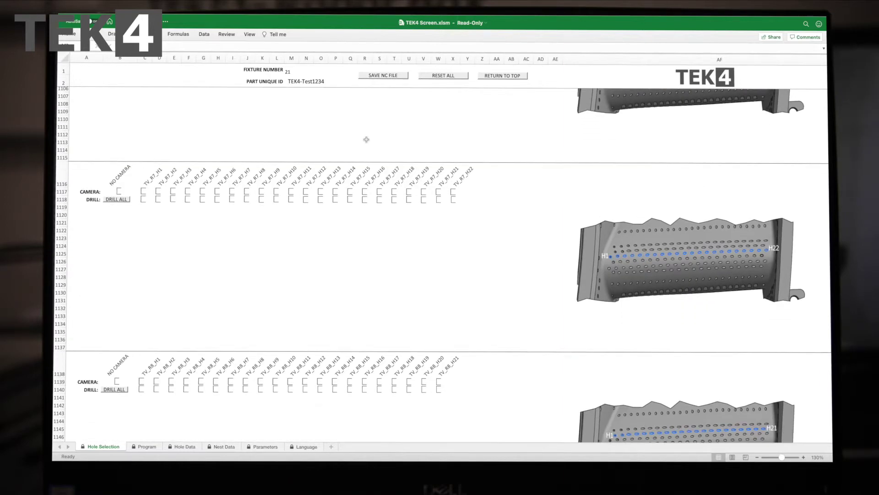
scroll(366, 139, "down", 1)
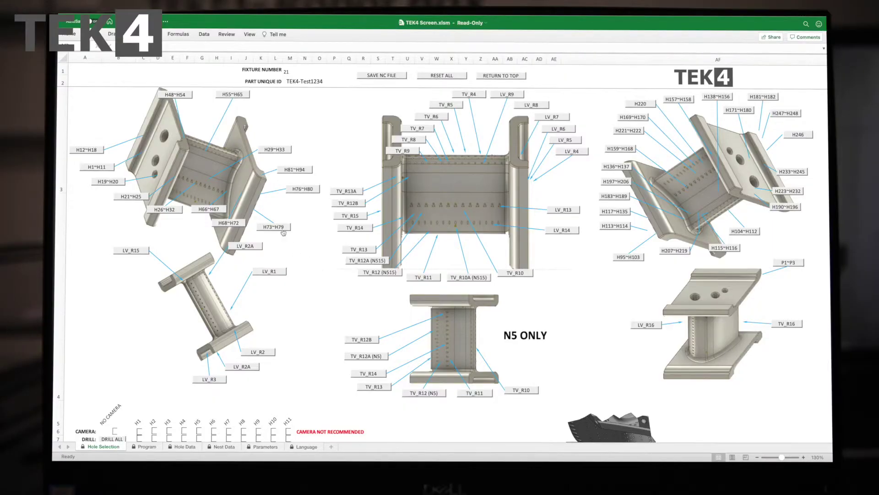
Visit the H73–H79 section for holes H76, H78 and H80, then return to the overview.
left_click(283, 232)
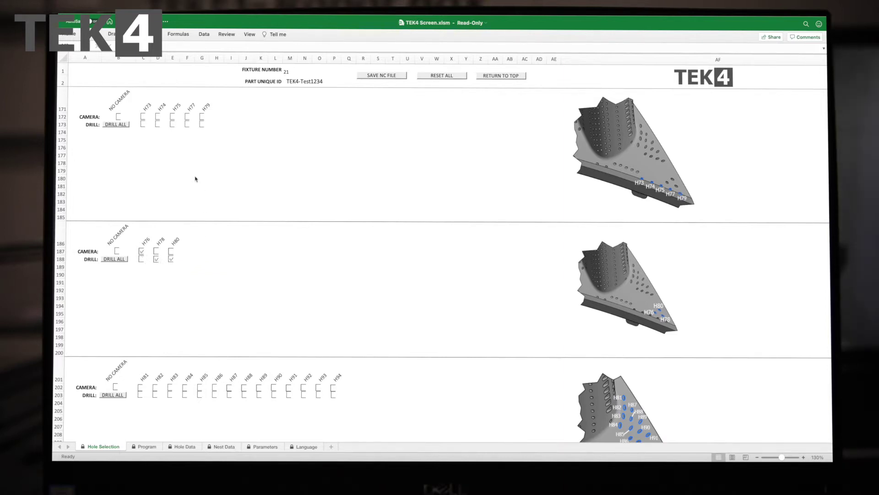
left_click(491, 77)
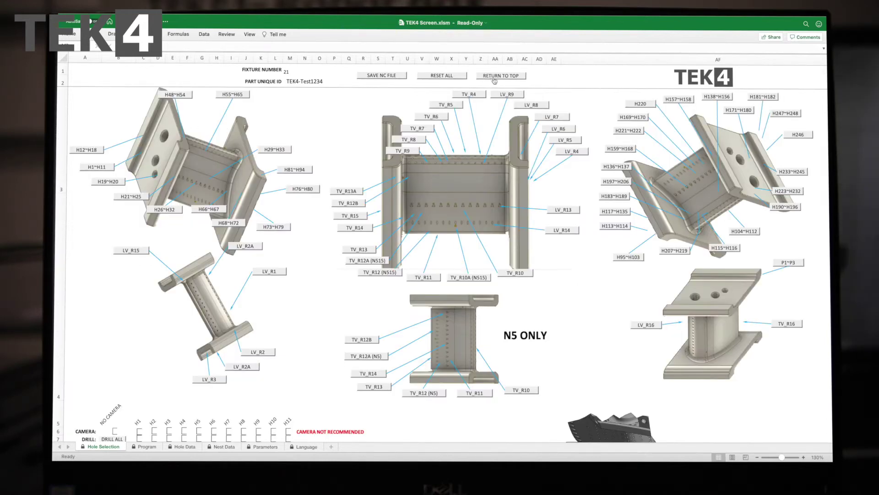